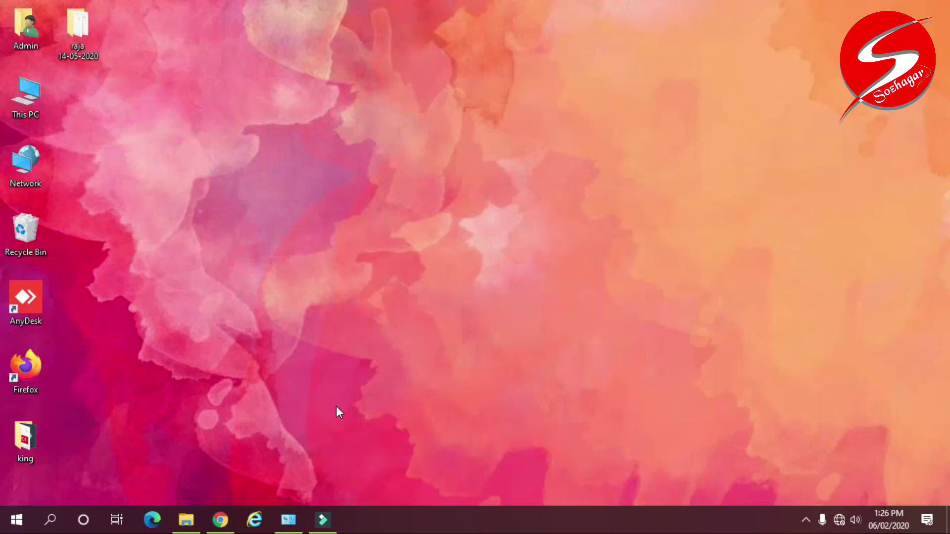
# Step: Check the Windows edition and system type in the computer's basic information, and return to the desktop
pyautogui.press('super+Pause')
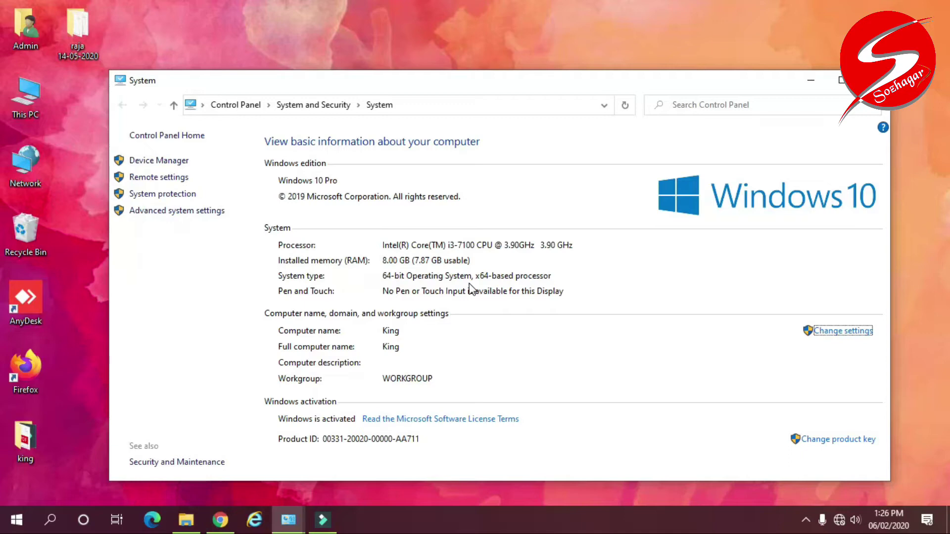
pyautogui.press('super+d')
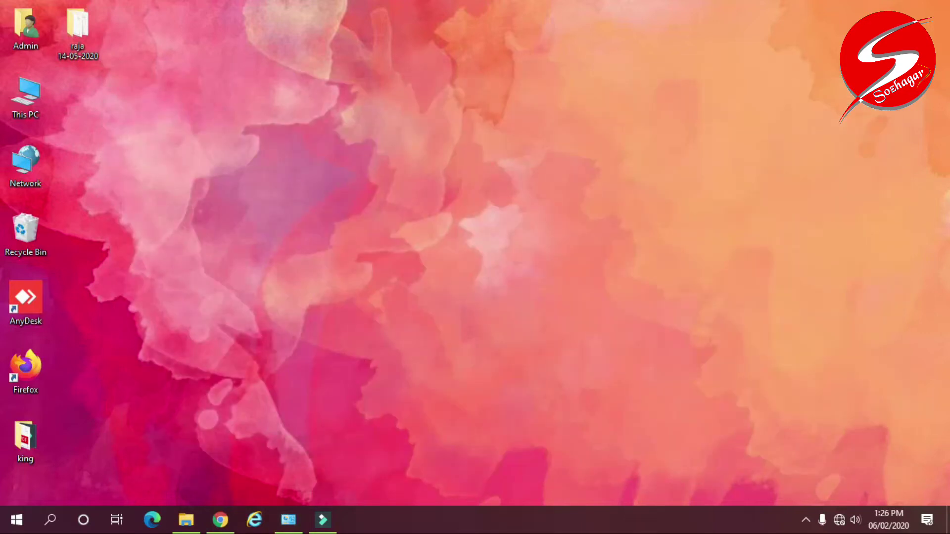
# Step: Switch to Chrome and open the VLC Media Player 64-bit download page from FileHippo's list of popular software
pyautogui.click(220, 519)
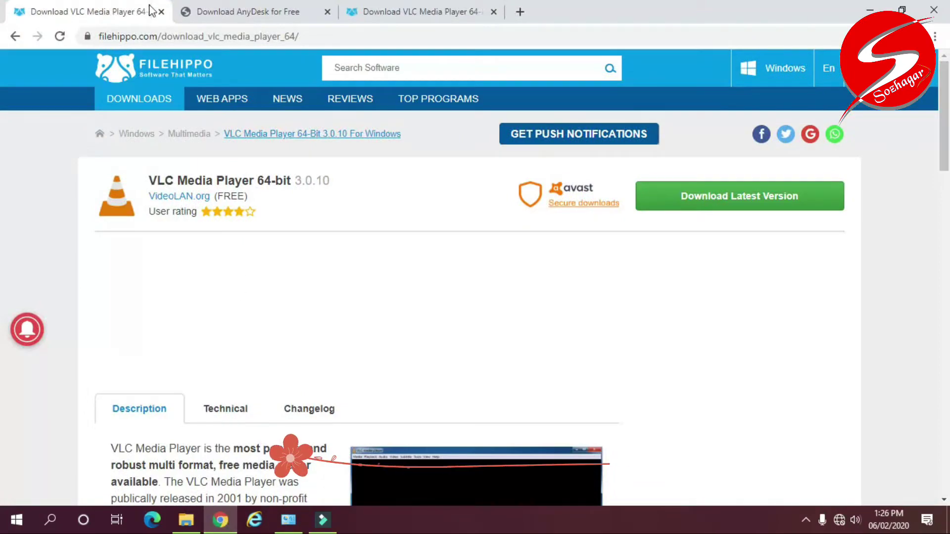
pyautogui.click(15, 36)
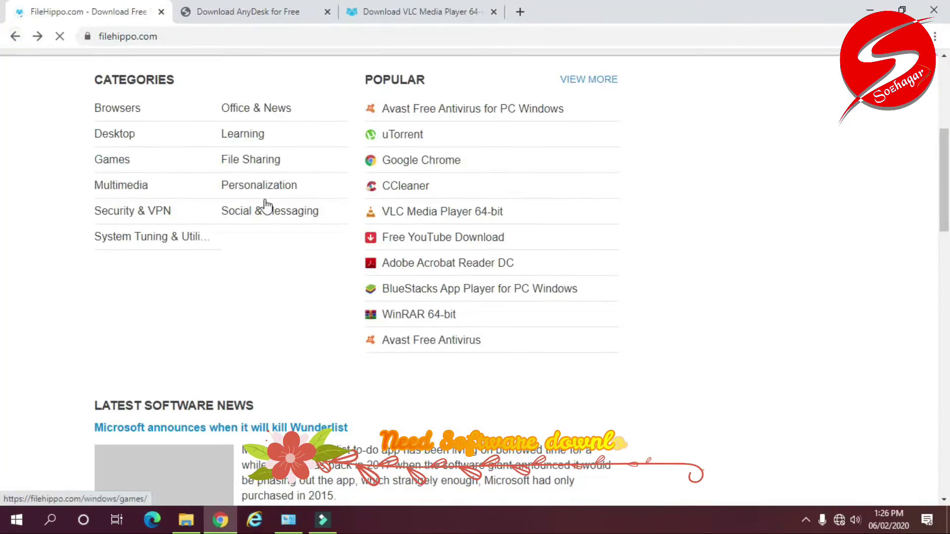
pyautogui.scroll(5, 265, 206)
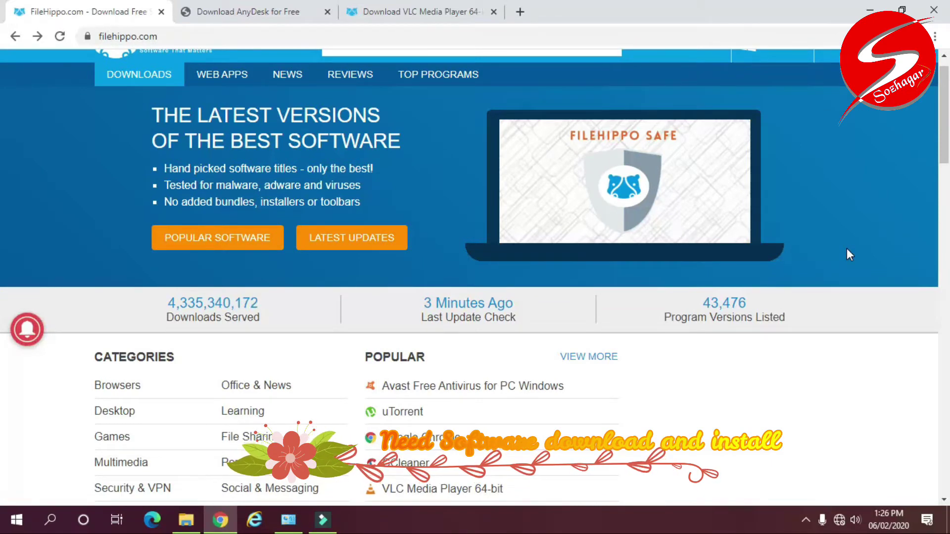
pyautogui.scroll(-1, 847, 249)
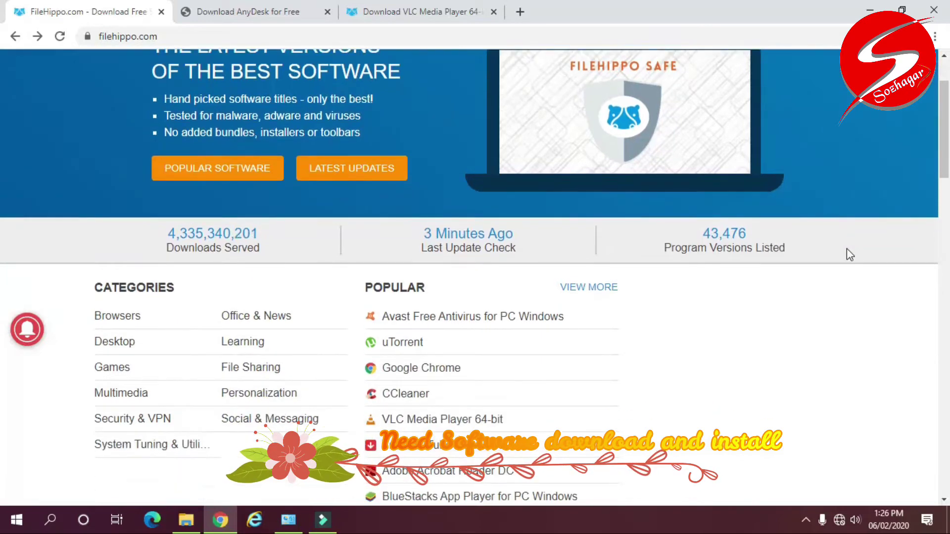
pyautogui.click(487, 424)
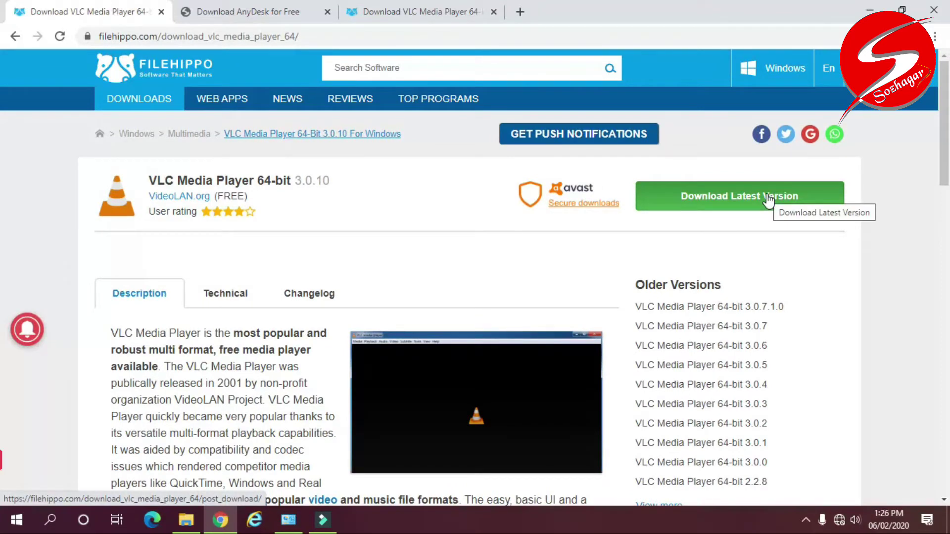
# Step: Launch the downloaded vlc-3.0.10-win64.exe installer from the browser's download history and minimize the browser window
pyautogui.hotkey('ctrl', 'j')
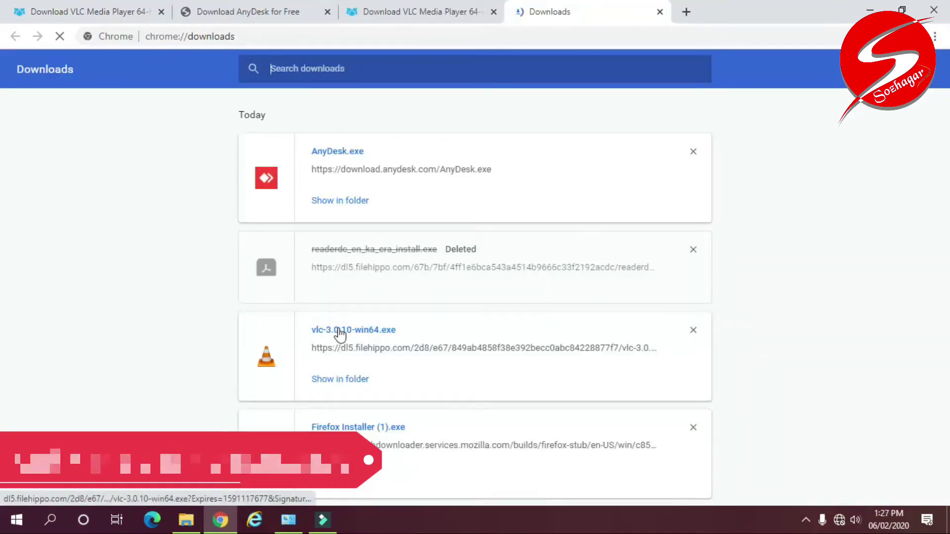
pyautogui.click(340, 331)
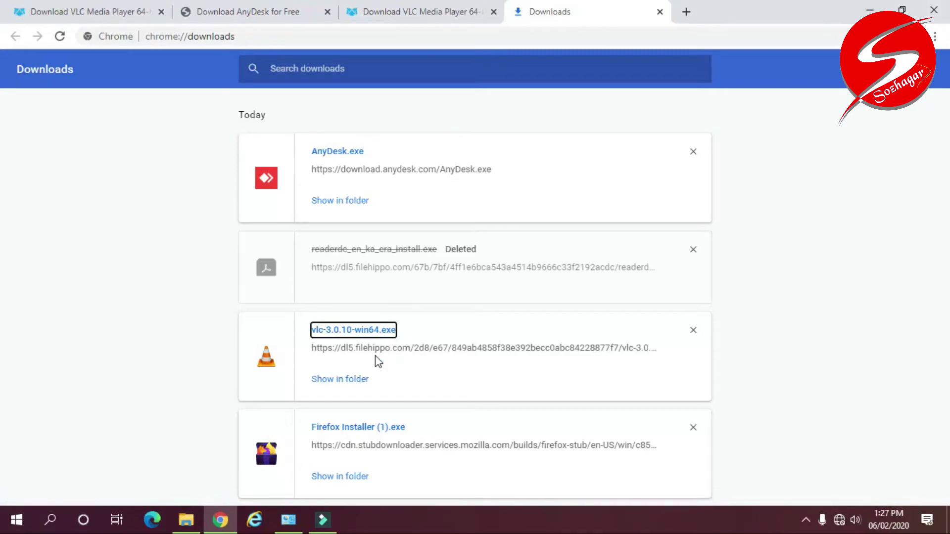
pyautogui.click(879, 6)
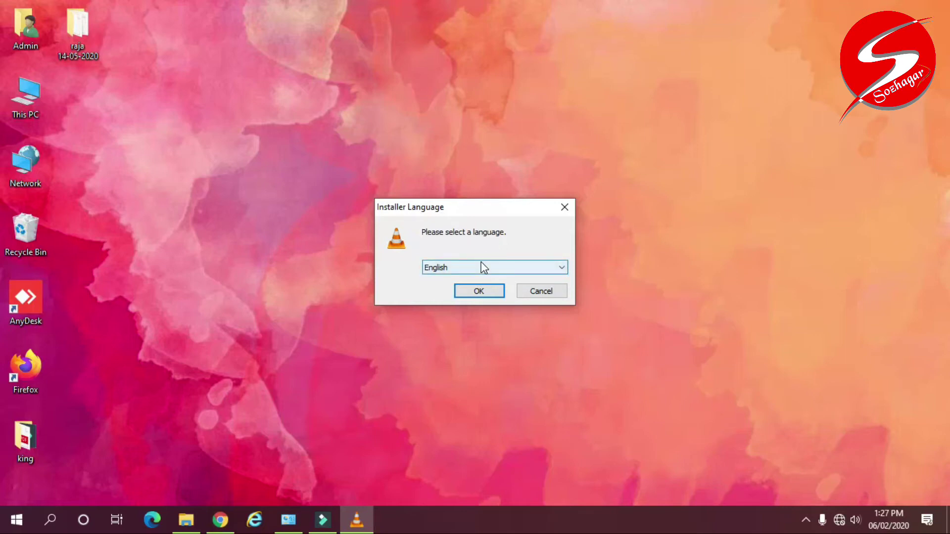
# Step: Choose English as the installer language and proceed past the welcome page and license agreement
pyautogui.click(485, 295)
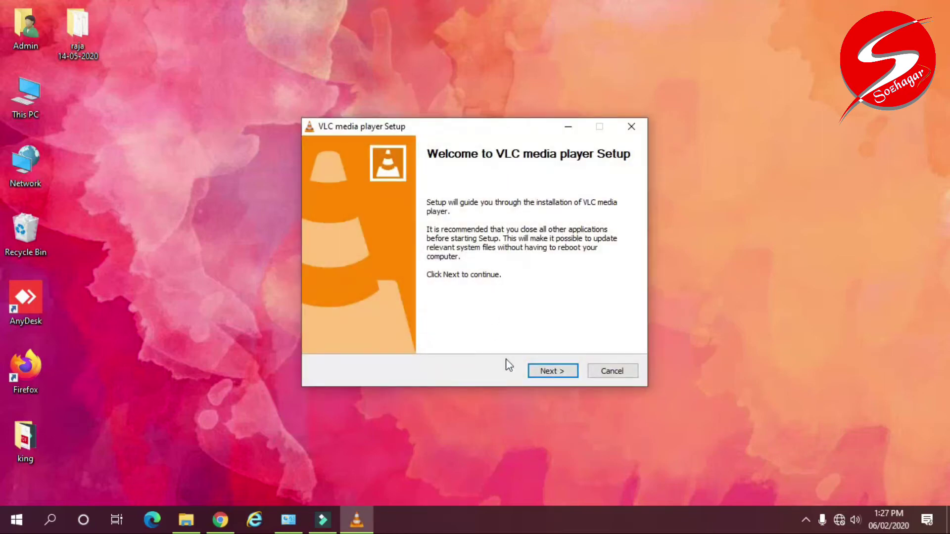
pyautogui.click(546, 372)
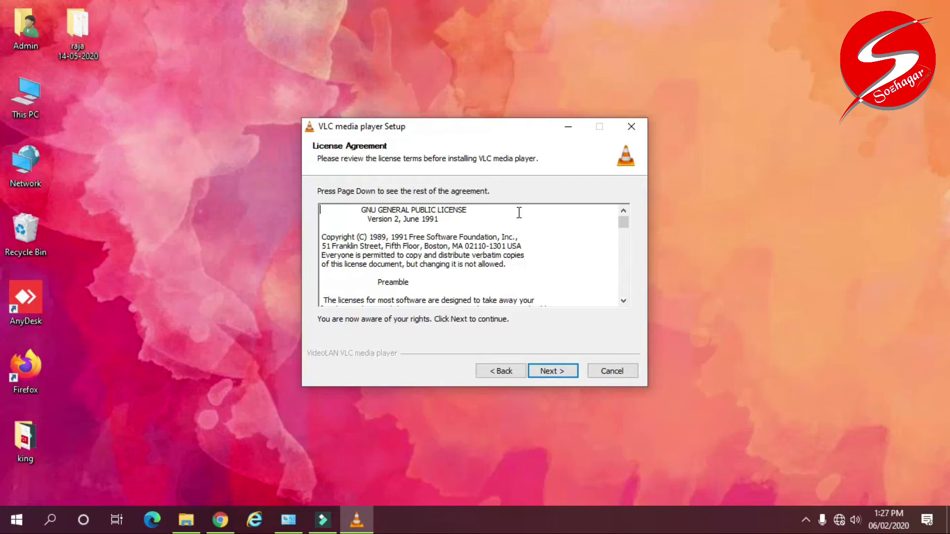
pyautogui.scroll(-15, 519, 213)
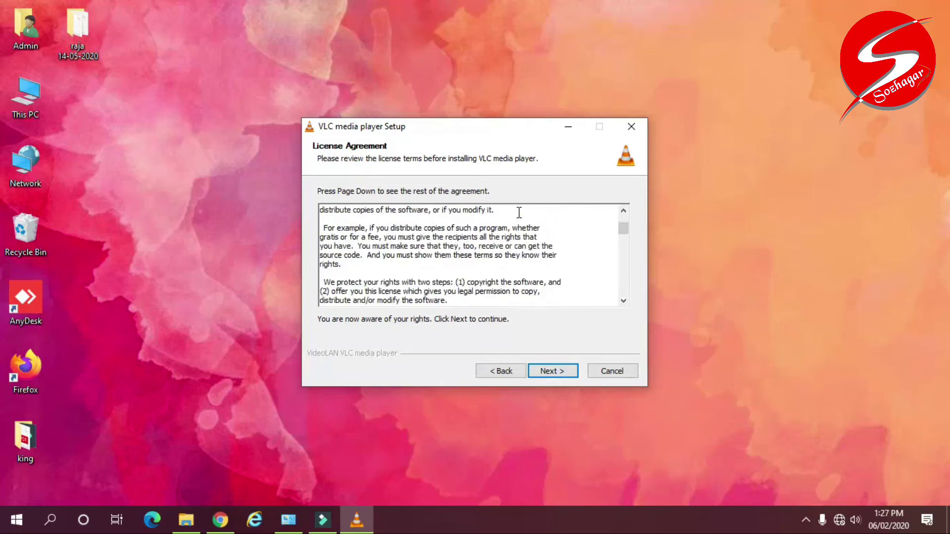
pyautogui.click(554, 372)
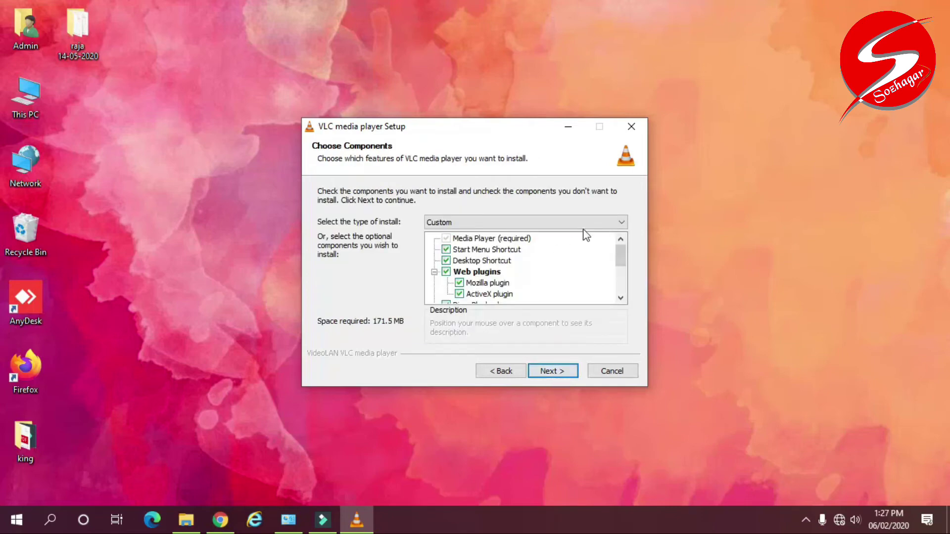
# Step: Try the Recommended, Minimum, Full and Custom install types, excluding the Audio Files association under Custom
pyautogui.click(589, 219)
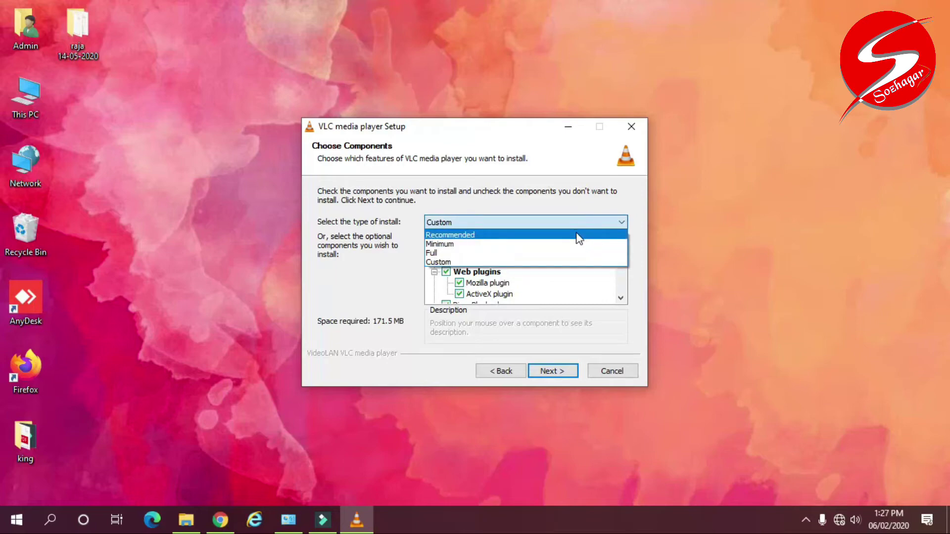
pyautogui.click(578, 235)
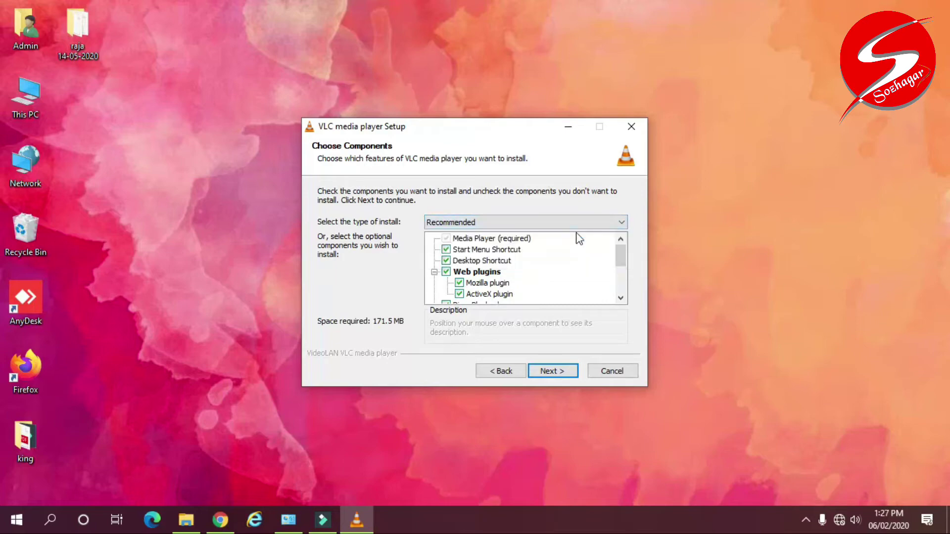
pyautogui.click(547, 220)
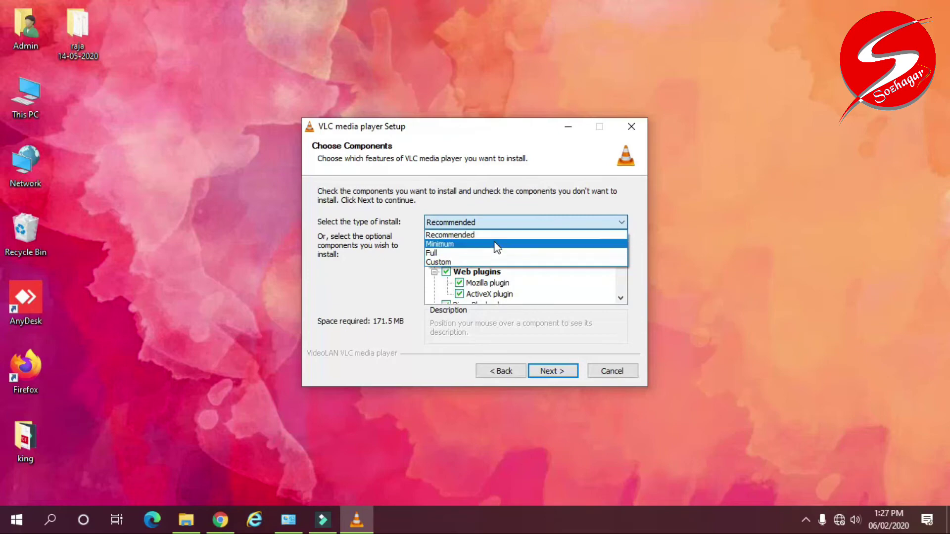
pyautogui.click(496, 244)
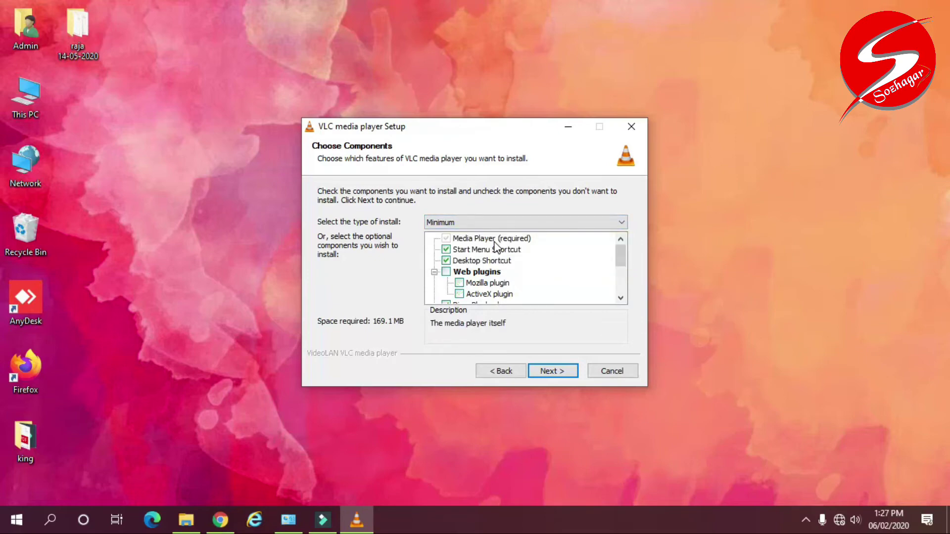
pyautogui.click(497, 227)
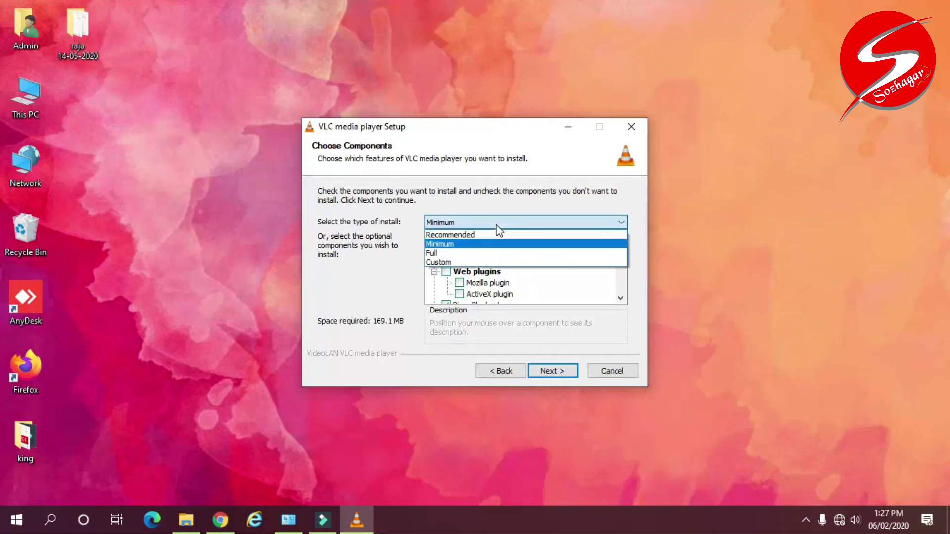
pyautogui.click(462, 253)
pyautogui.click(464, 226)
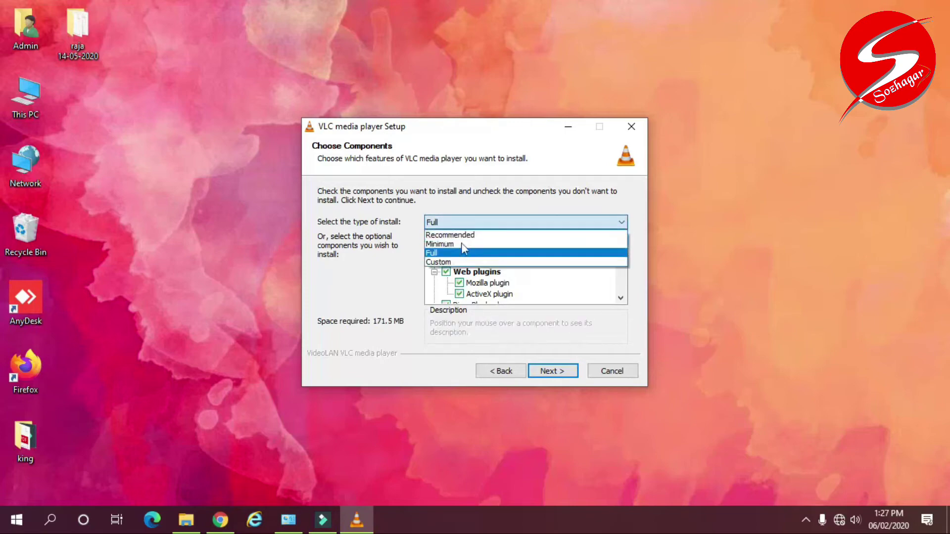
pyautogui.click(462, 262)
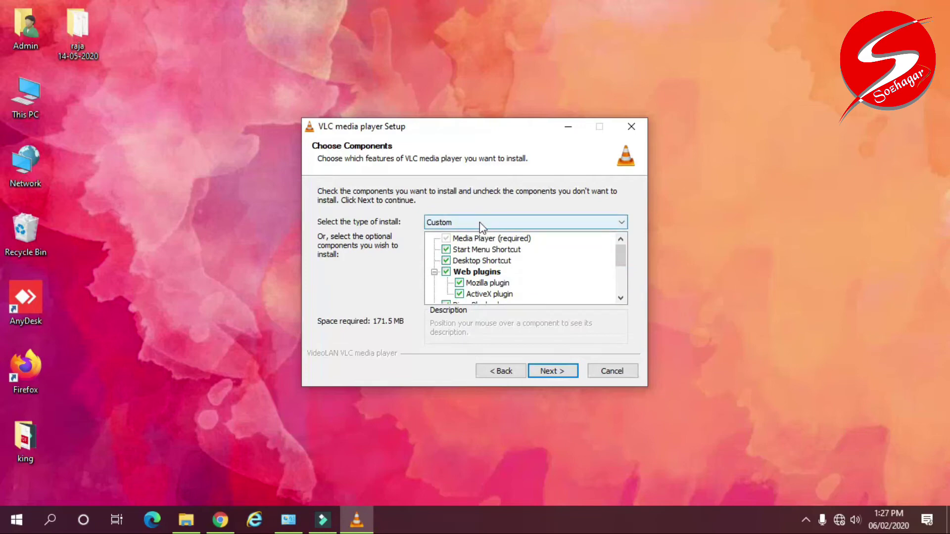
pyautogui.scroll(-2, 538, 262)
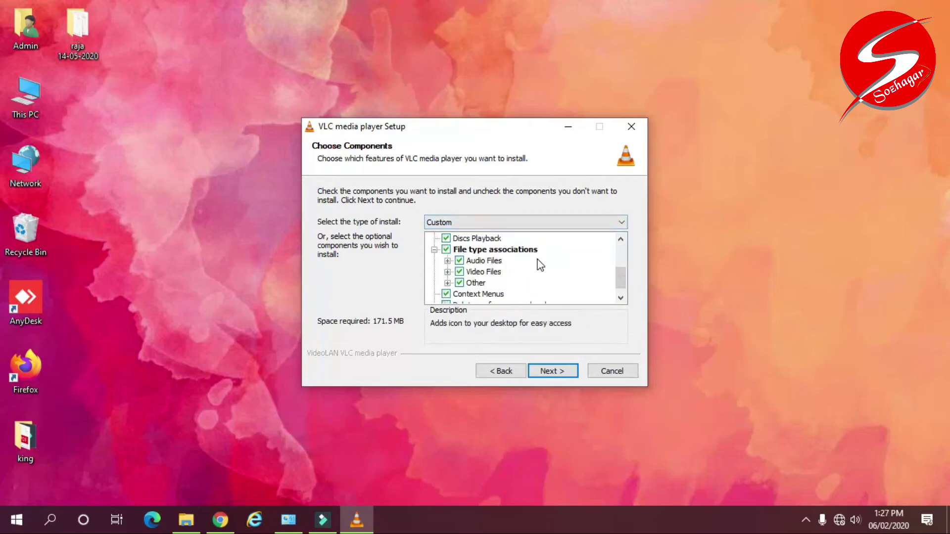
pyautogui.click(459, 261)
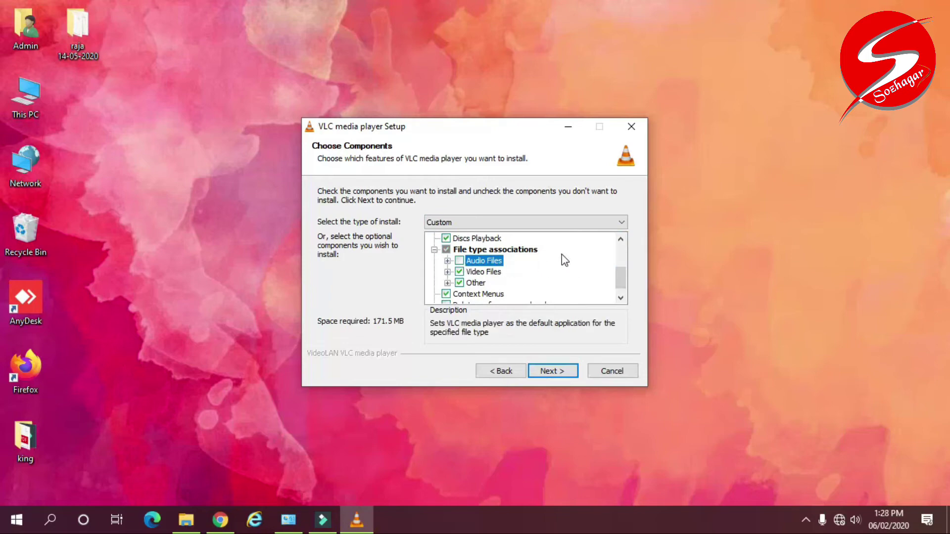
# Step: Set the install type to Full and continue to the install location page
pyautogui.click(528, 222)
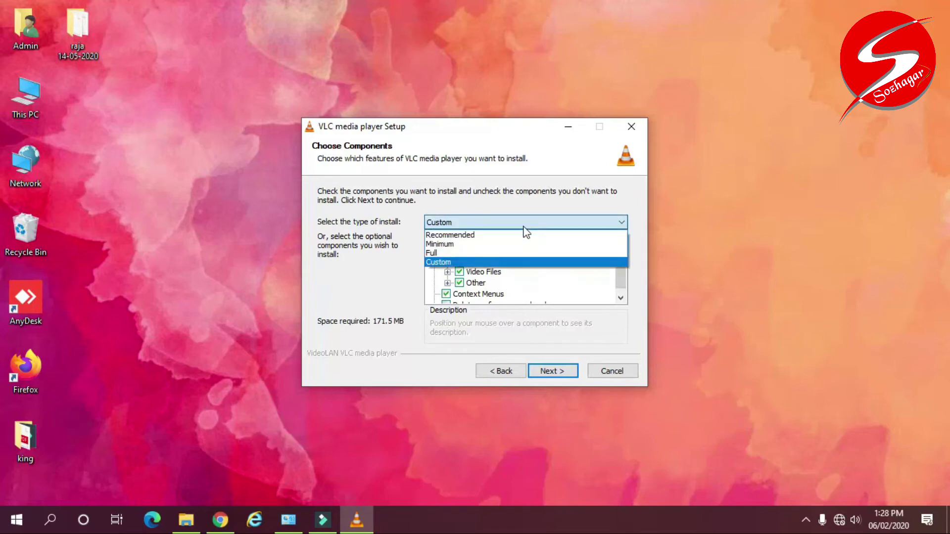
pyautogui.click(483, 252)
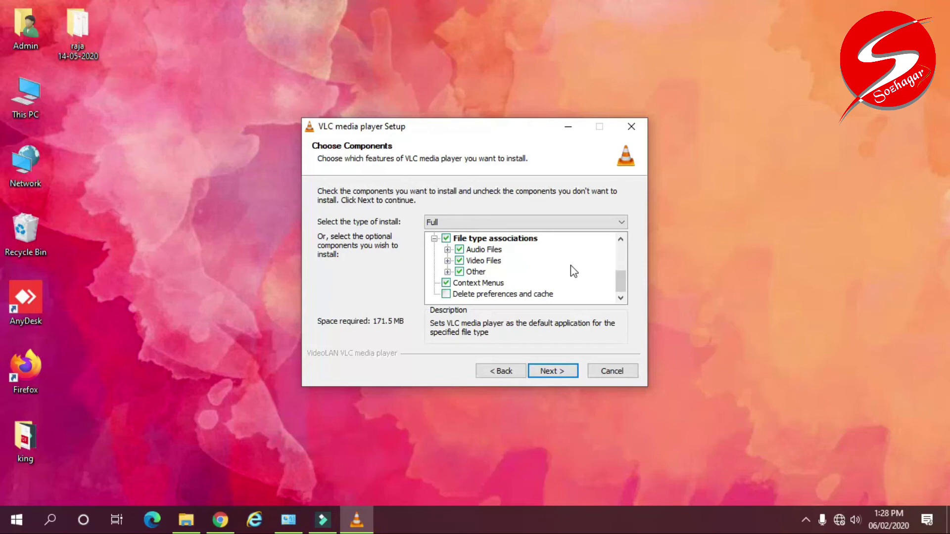
pyautogui.click(545, 371)
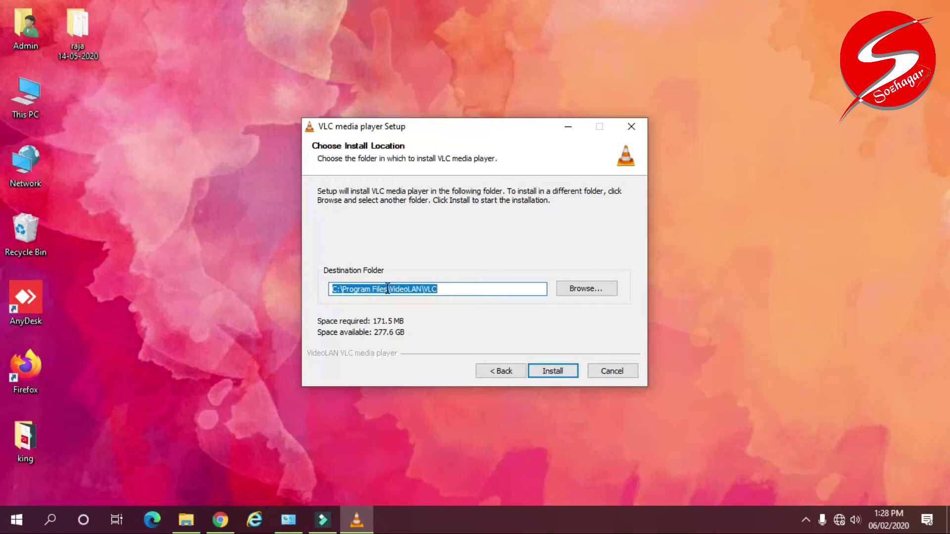
# Step: Examine the destination folder path and the folders available on the C: drive, without choosing another install location
pyautogui.click(412, 289)
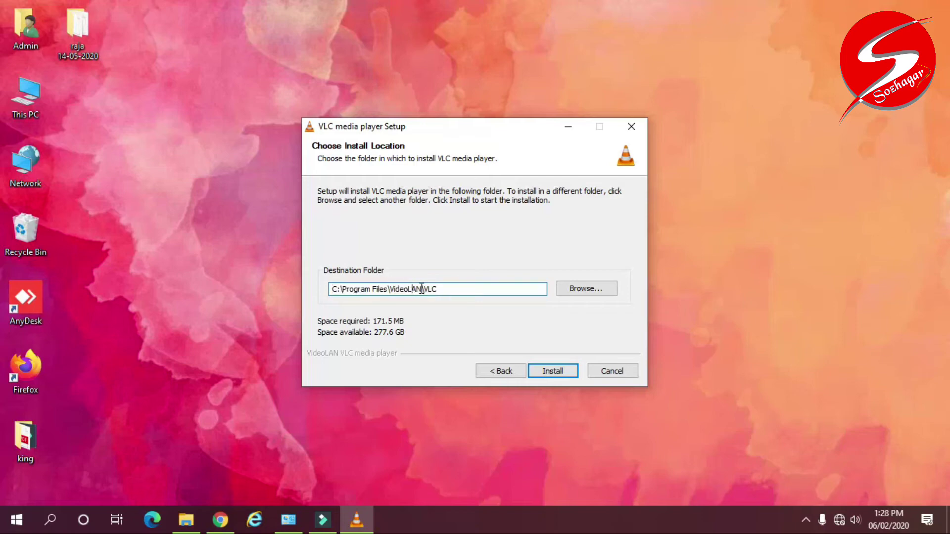
pyautogui.moveTo(437, 289); pyautogui.dragTo(387, 289)
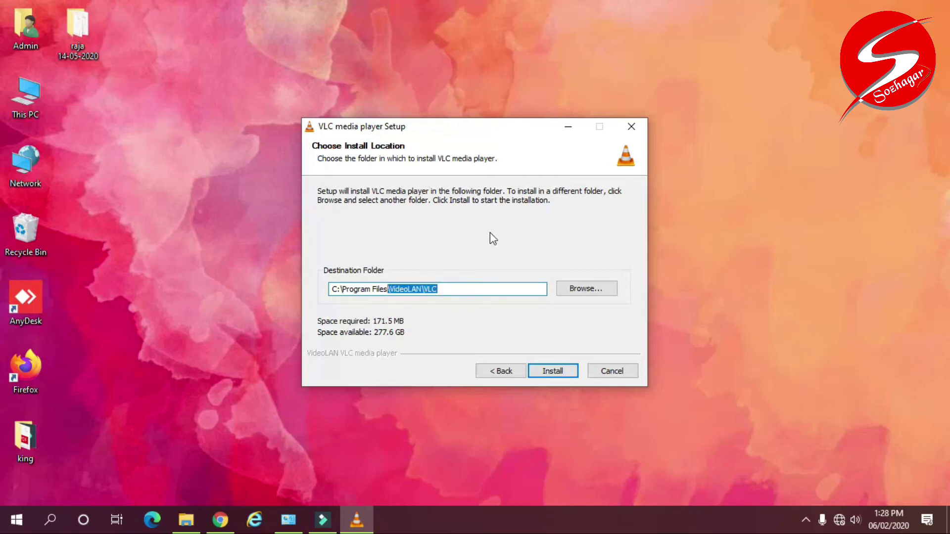
pyautogui.click(476, 291)
pyautogui.click(578, 289)
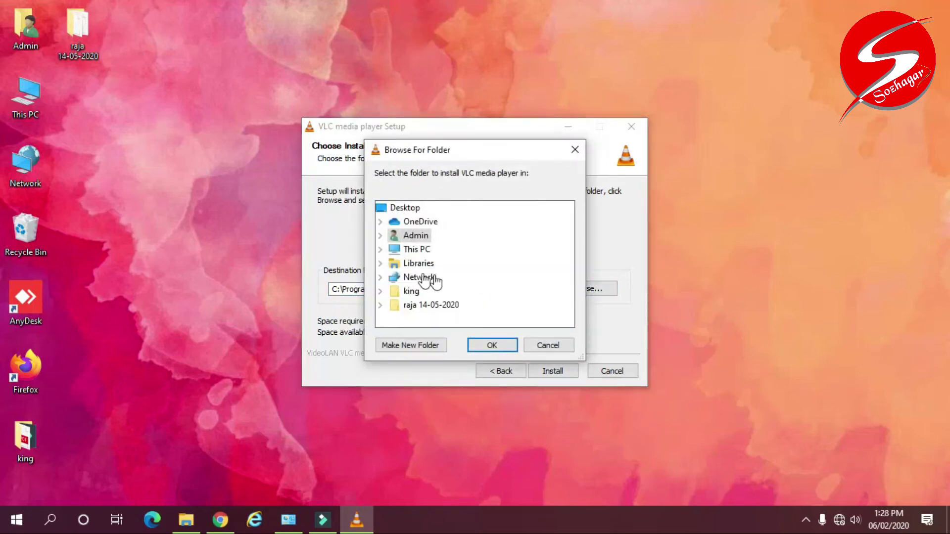
pyautogui.click(380, 249)
pyautogui.scroll(-2, 417, 270)
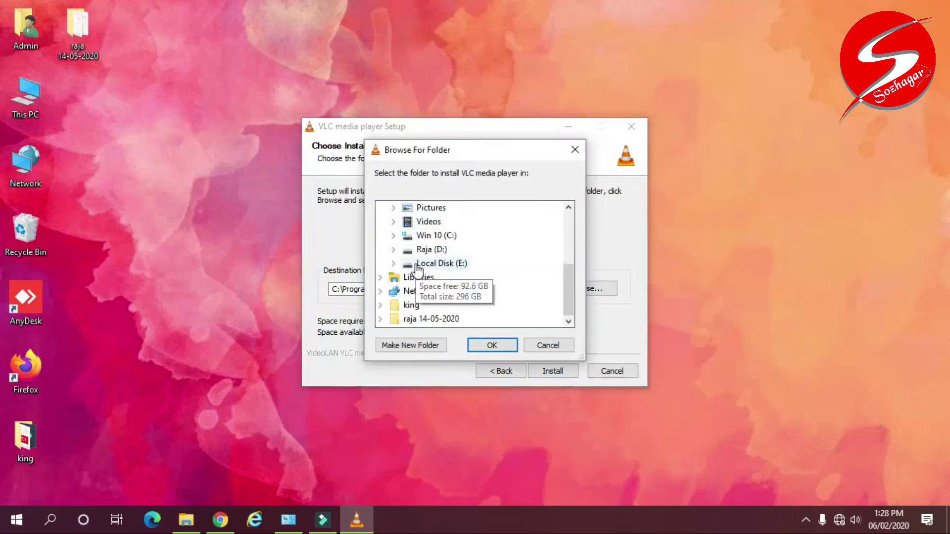
pyautogui.click(394, 236)
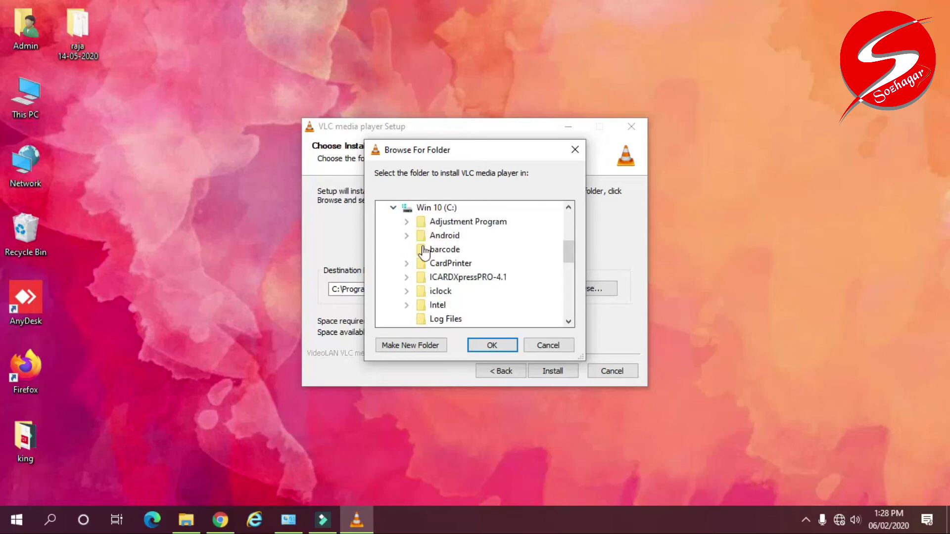
pyautogui.scroll(-1, 525, 265)
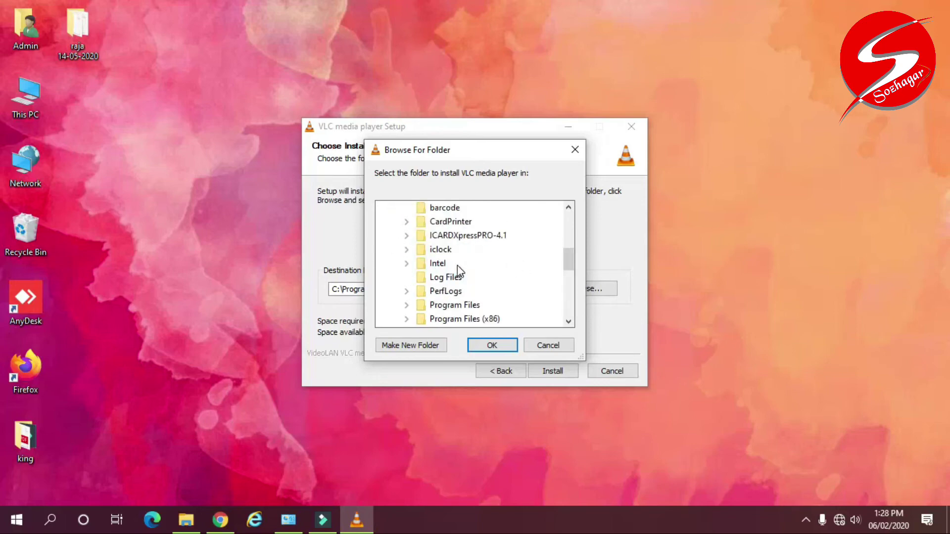
pyautogui.click(548, 345)
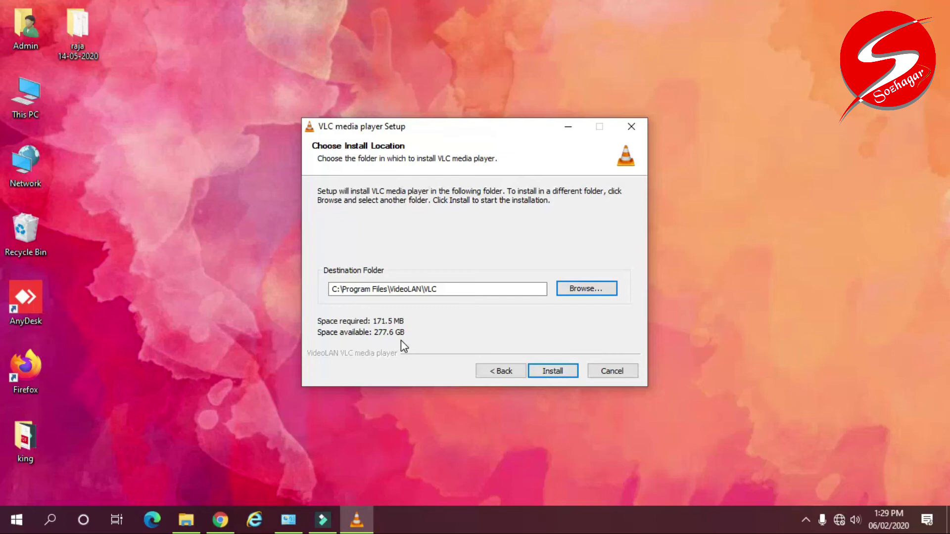
# Step: Install VLC media player into C:\Program Files\VideoLAN\VLC and show the installation details
pyautogui.click(561, 373)
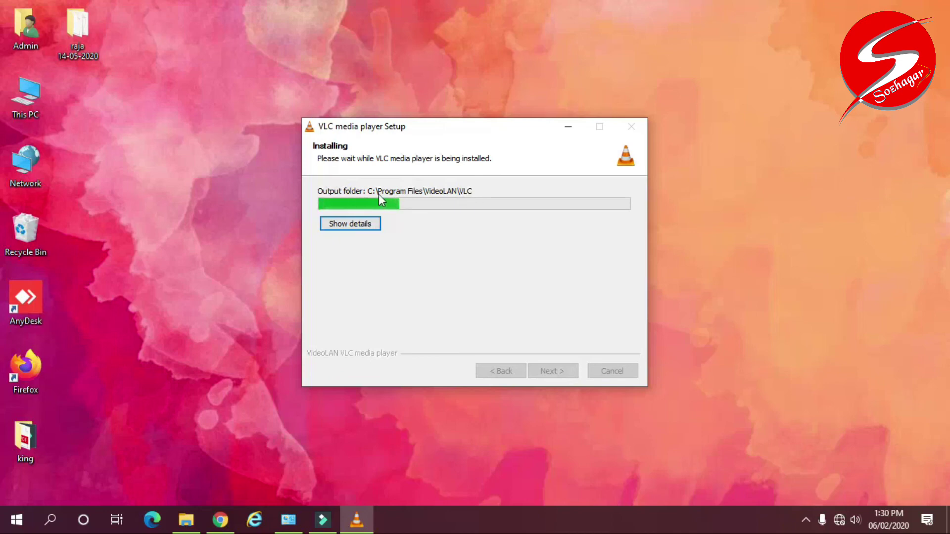
pyautogui.click(364, 226)
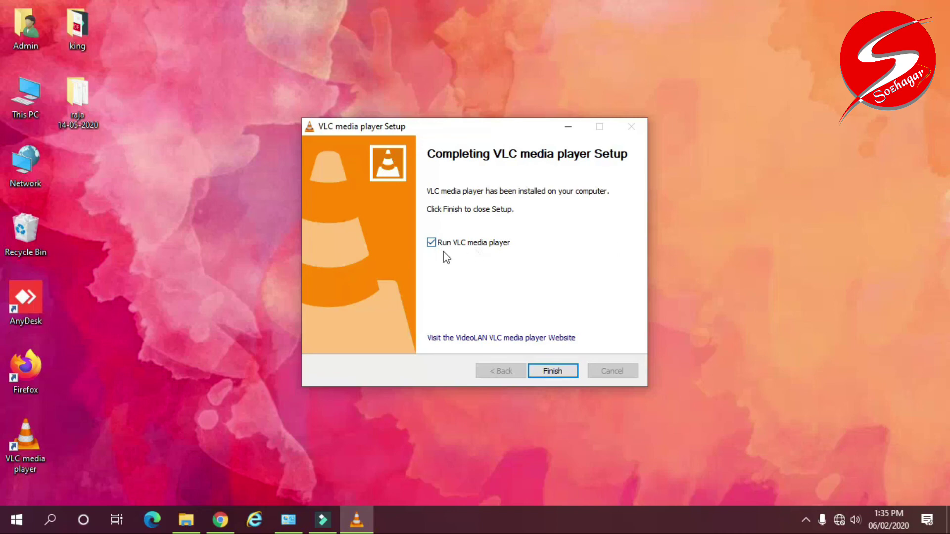
# Step: Finish the setup with VLC media player set to run, and accept its network access policy with metadata access and update checks enabled
pyautogui.click(547, 371)
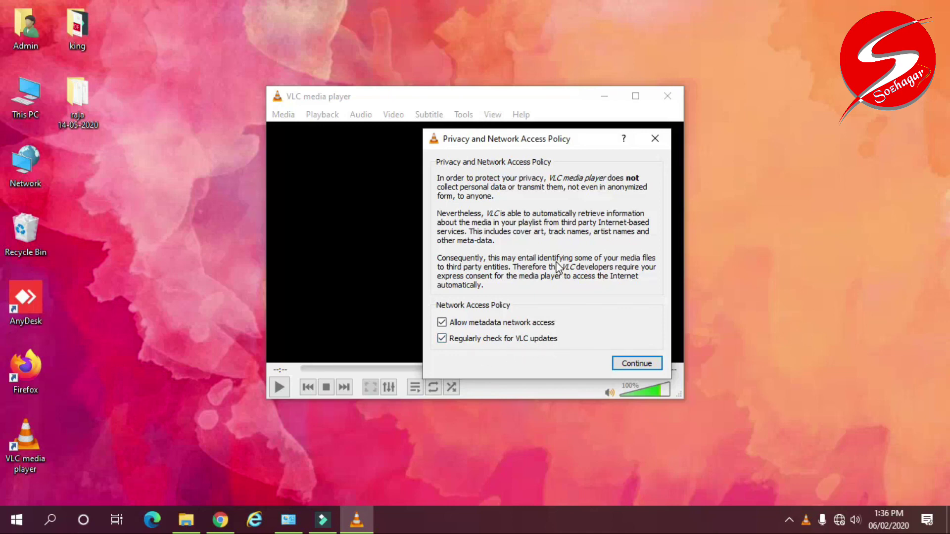
pyautogui.click(642, 366)
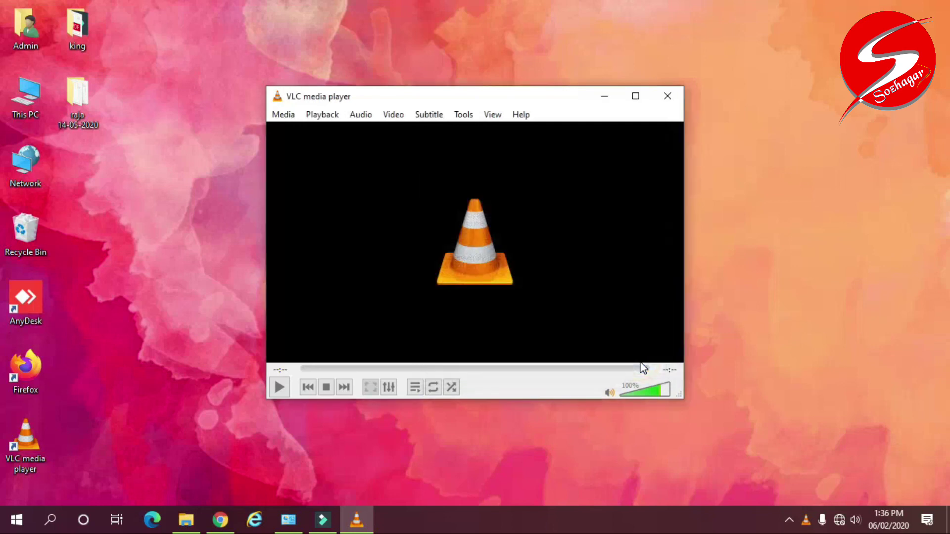